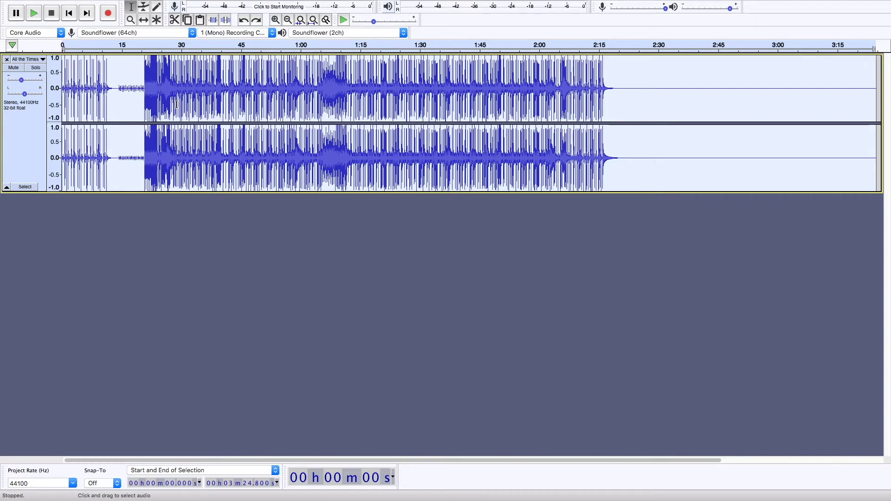
Step: Place the cursor at about 28.8 s in the drum track
left_click(177, 104)
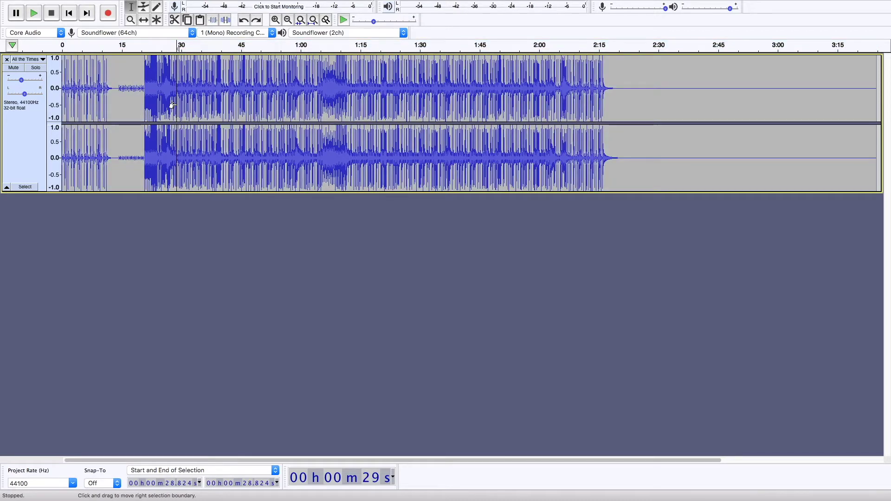
Step: Play the drums from 28.8 s, stop playback, and select the whole track
key("space")
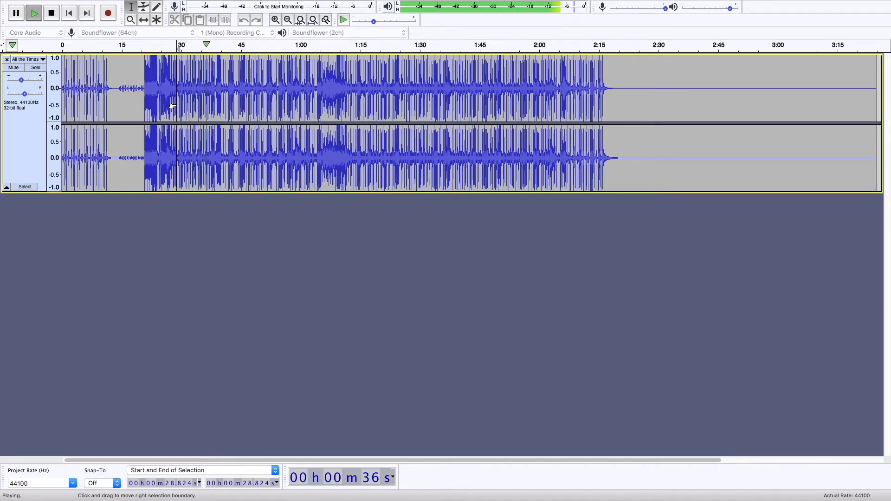
mouse_move(640, 4)
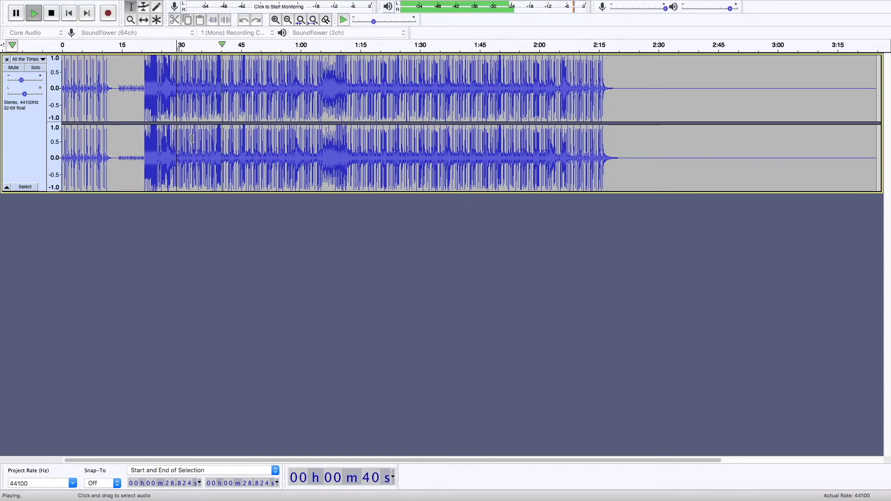
key("space")
key("super+a")
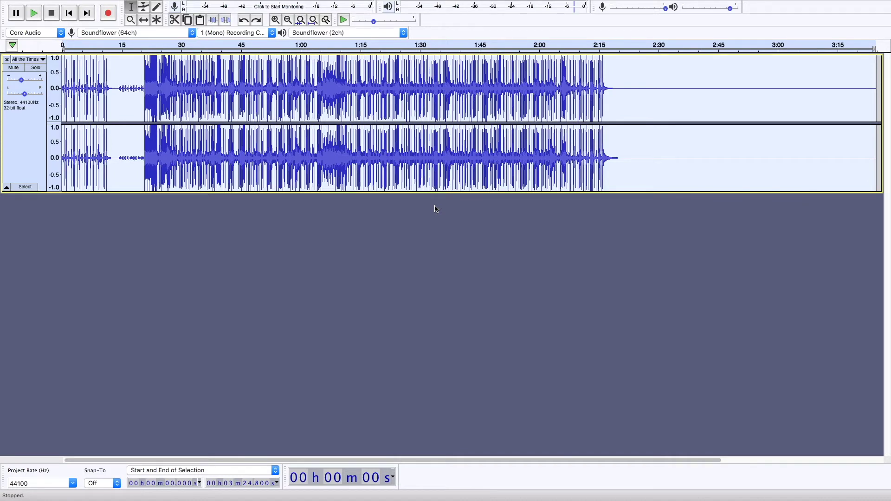
mouse_move(293, 3)
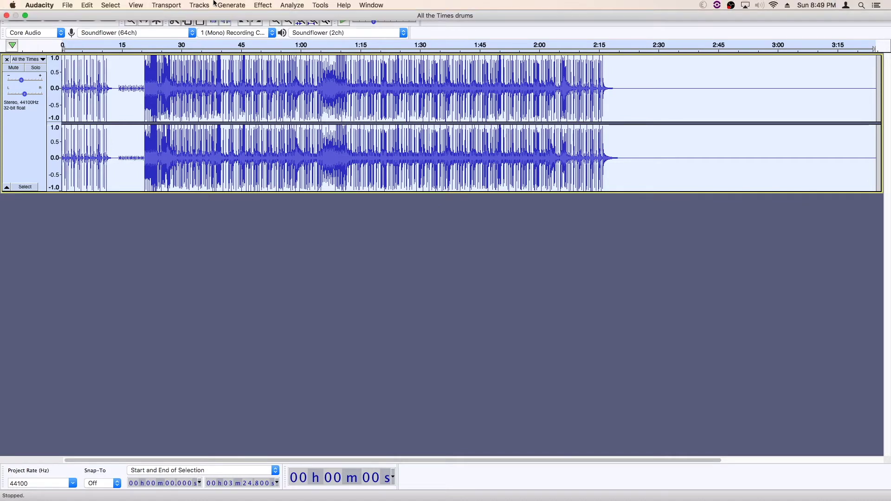
Step: Browse the Manage Plug-ins list, cancel without changes, and exit full-screen mode
left_click(267, 4)
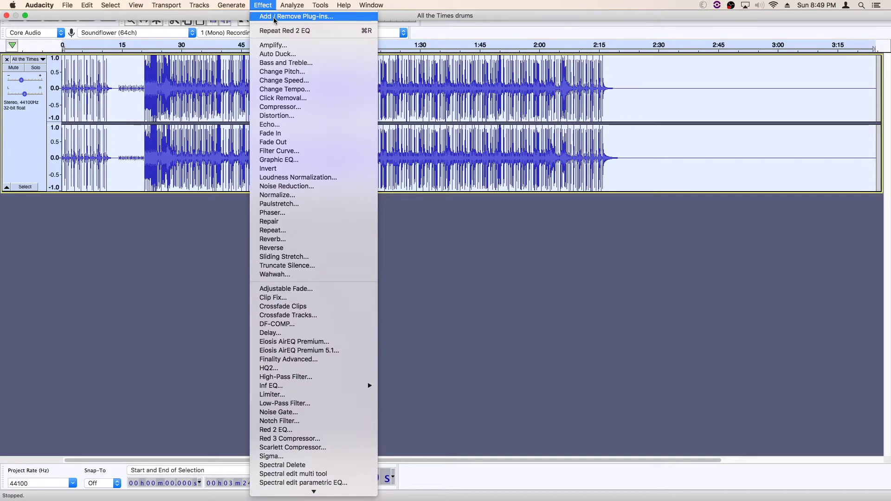
left_click(274, 18)
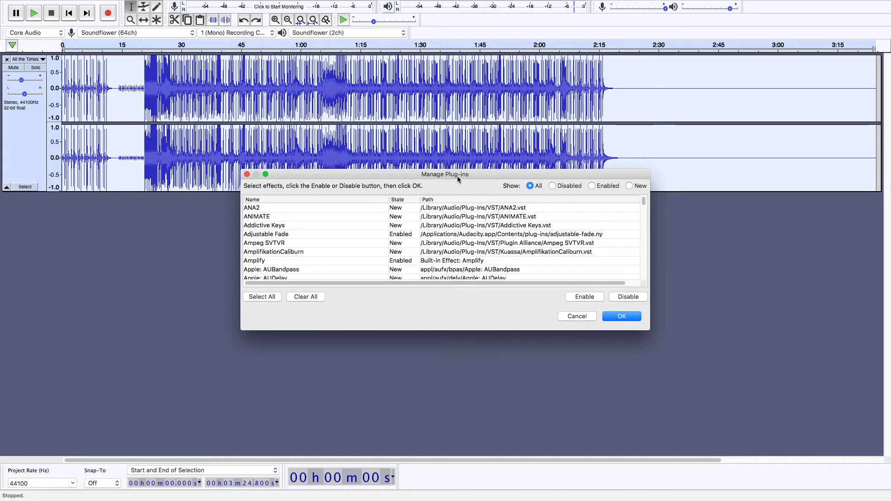
left_click_drag(458, 176, 423, 129)
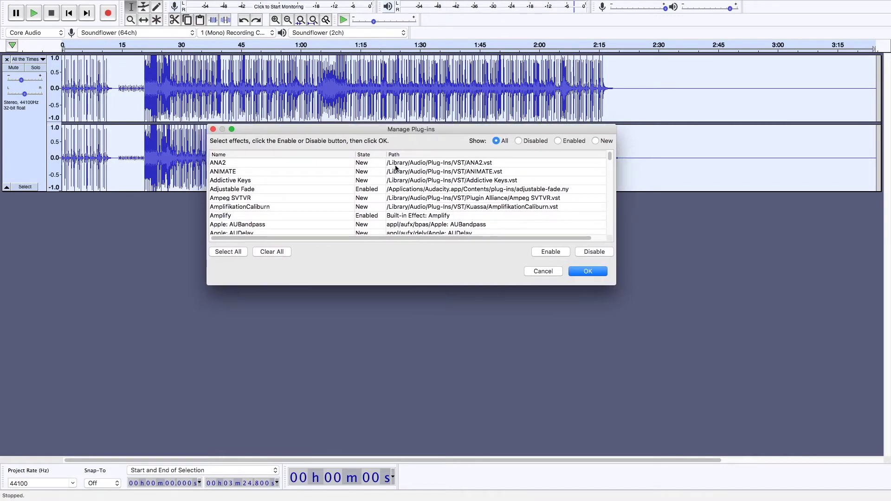
left_click(498, 171)
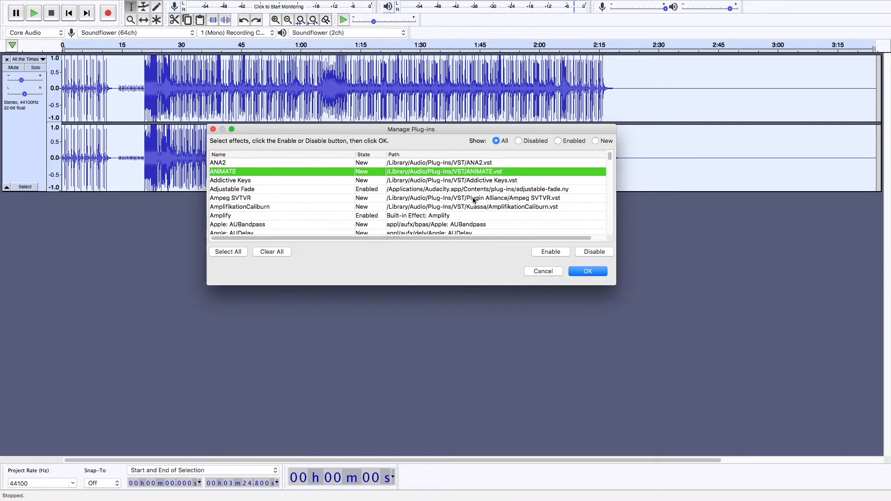
left_click(543, 271)
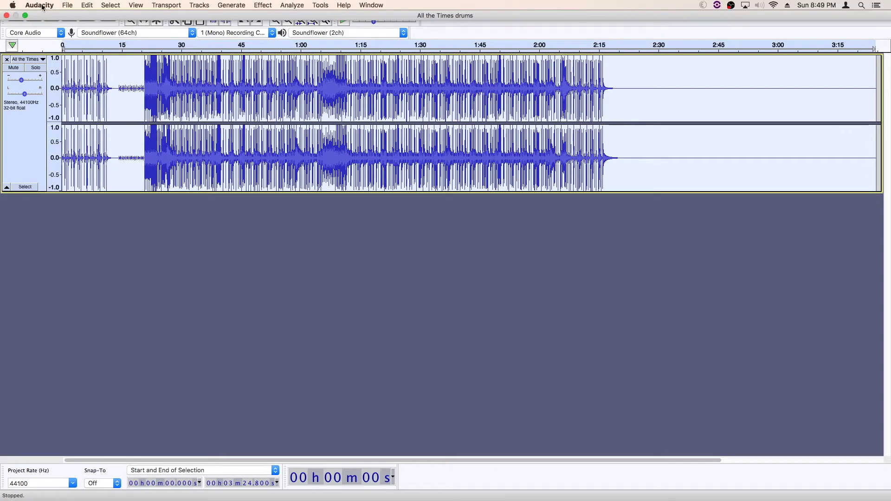
left_click(26, 15)
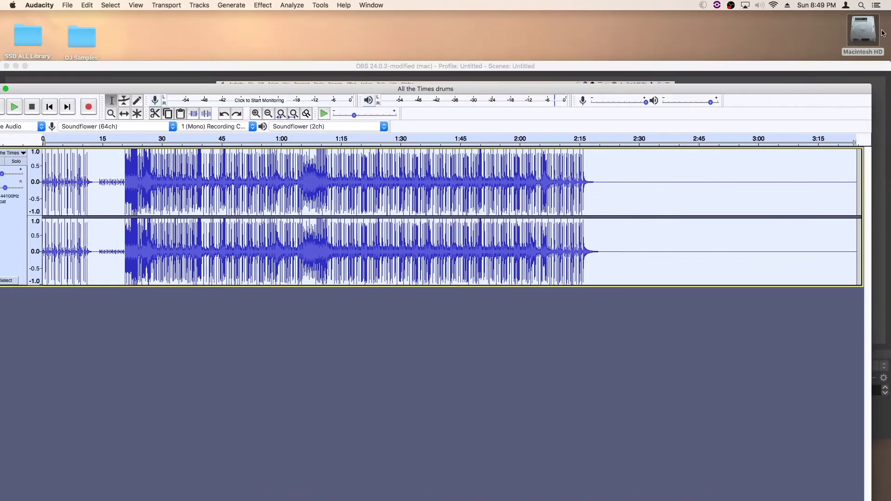
Step: Open Macintosh HD in Finder and navigate to Library › Audio › Plug-Ins
left_click(870, 34)
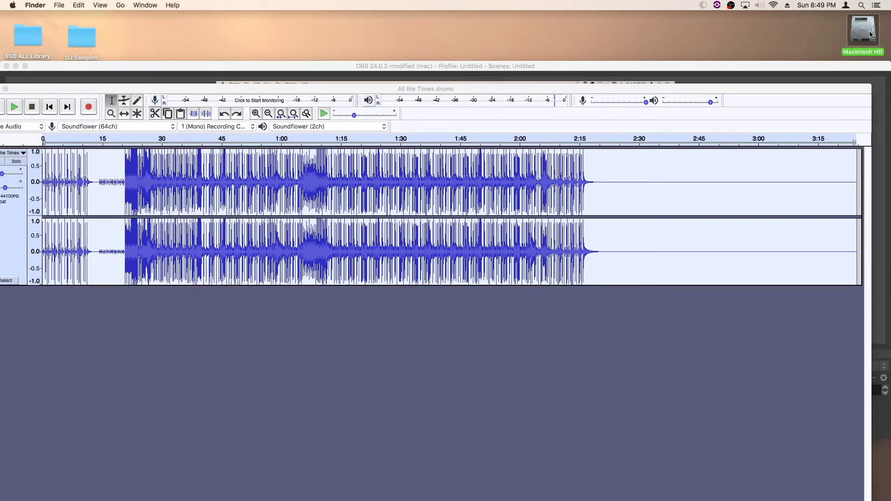
double_click(870, 34)
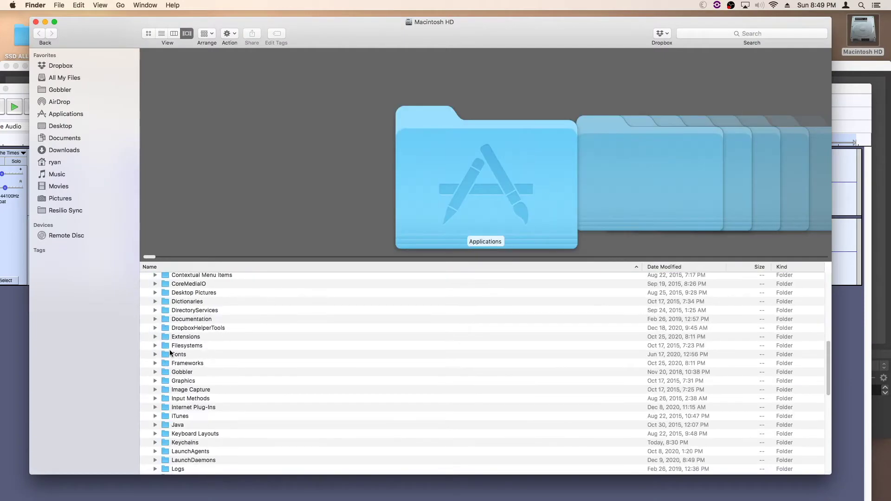
scroll(170, 353, "up", 15)
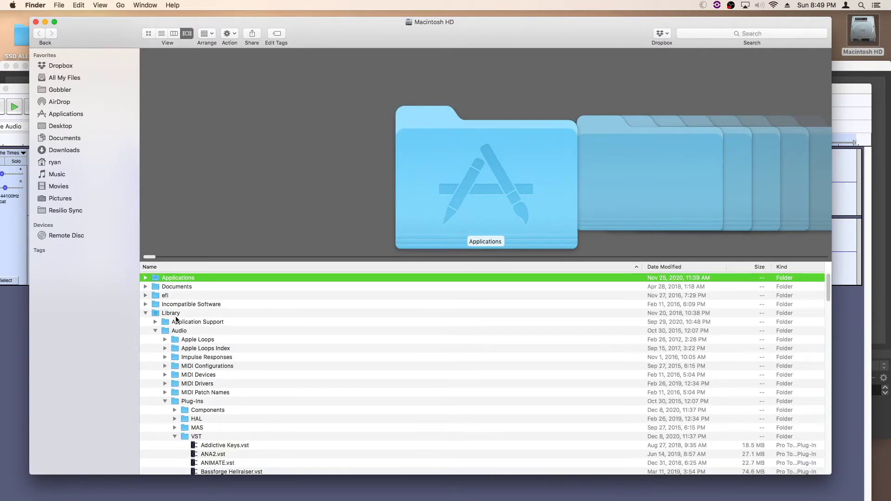
left_click(176, 315)
key("Down")
key("Down")
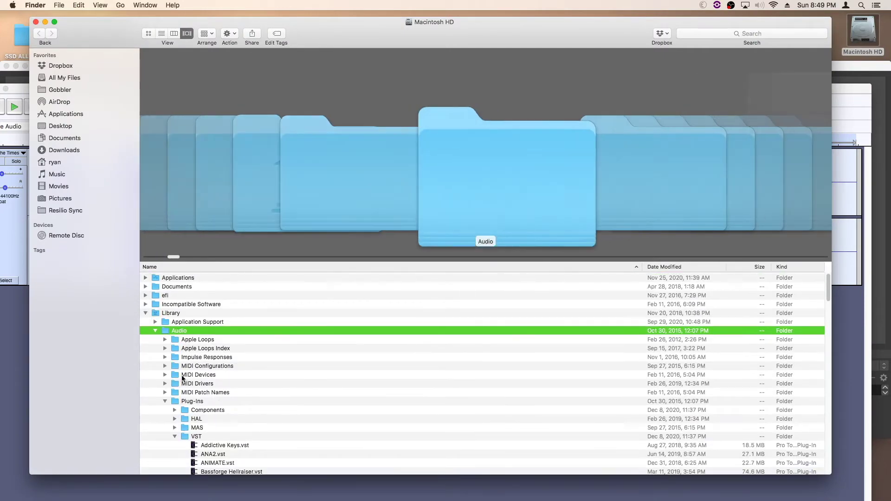
left_click(193, 400)
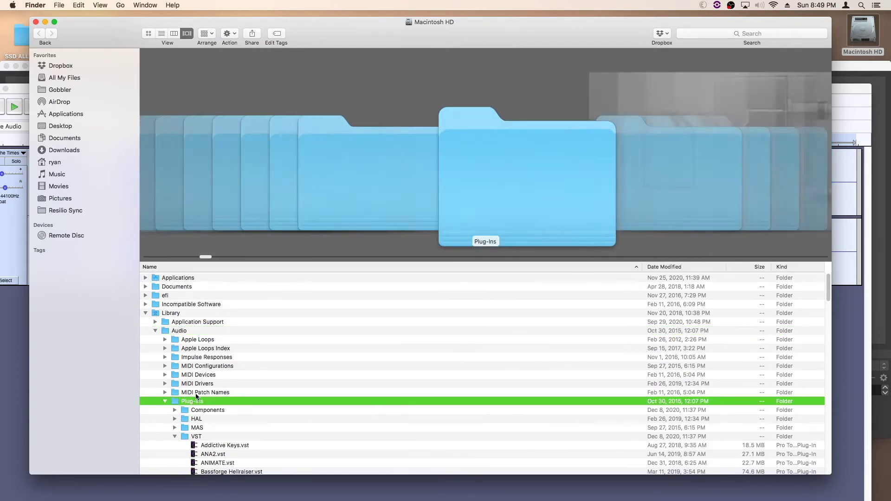
scroll(190, 399, "down", 1)
scroll(186, 400, "down", 1)
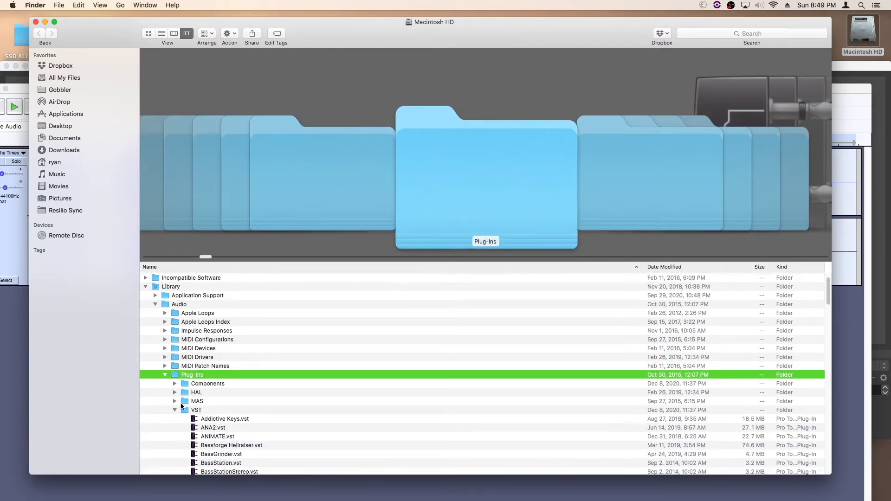
Step: Look through the VST plug-ins folder, then close the Finder window
left_click(174, 410)
scroll(183, 383, "down", 1)
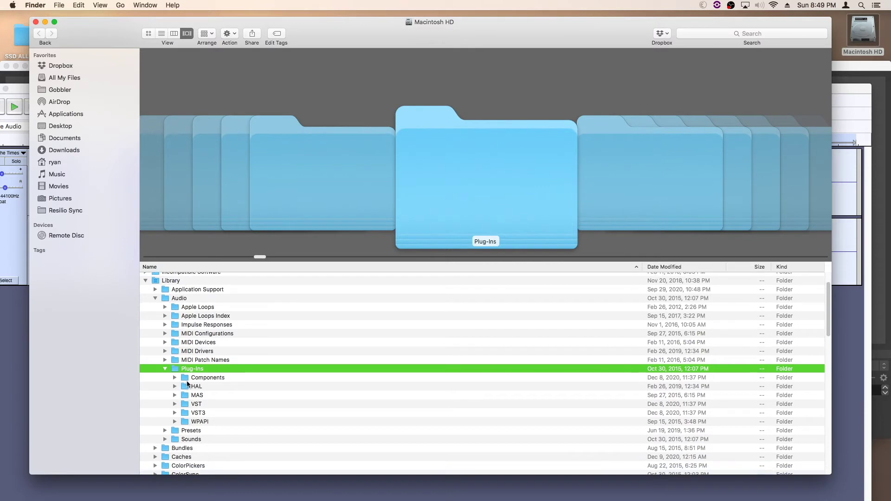
left_click(204, 386)
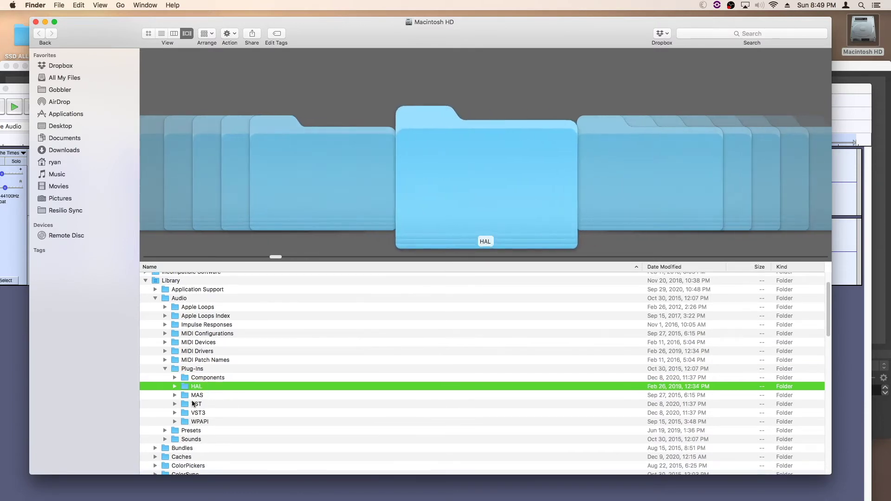
left_click(175, 404)
left_click(196, 404)
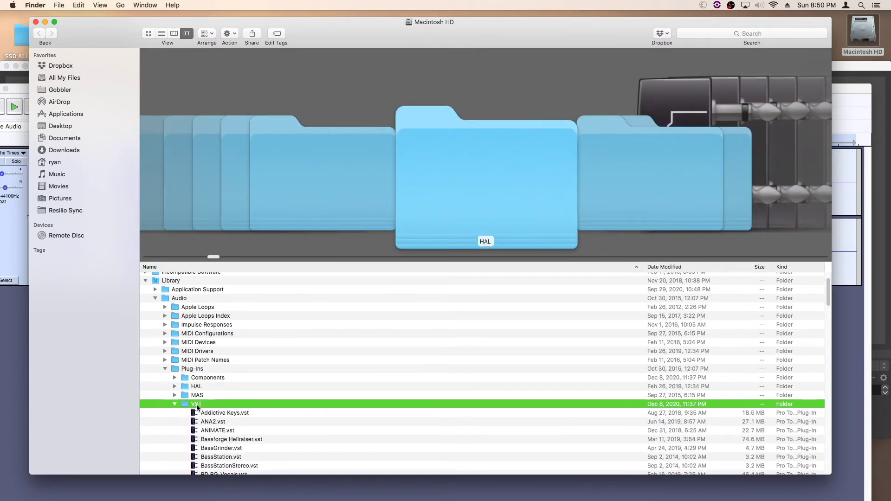
scroll(238, 429, "down", 3)
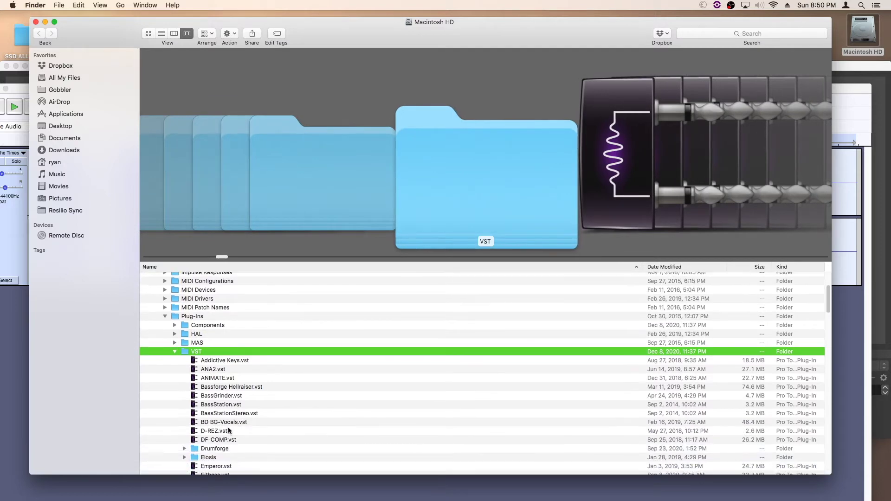
scroll(226, 426, "down", 15)
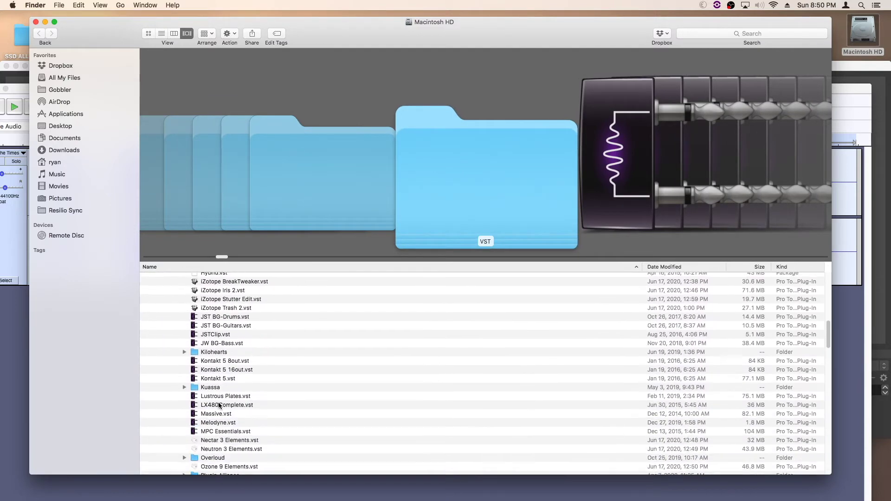
scroll(220, 401, "down", 5)
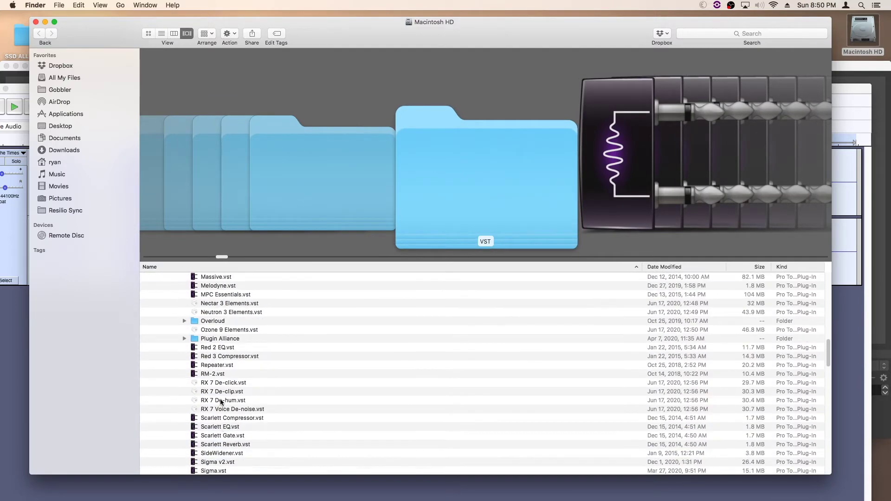
left_click(36, 22)
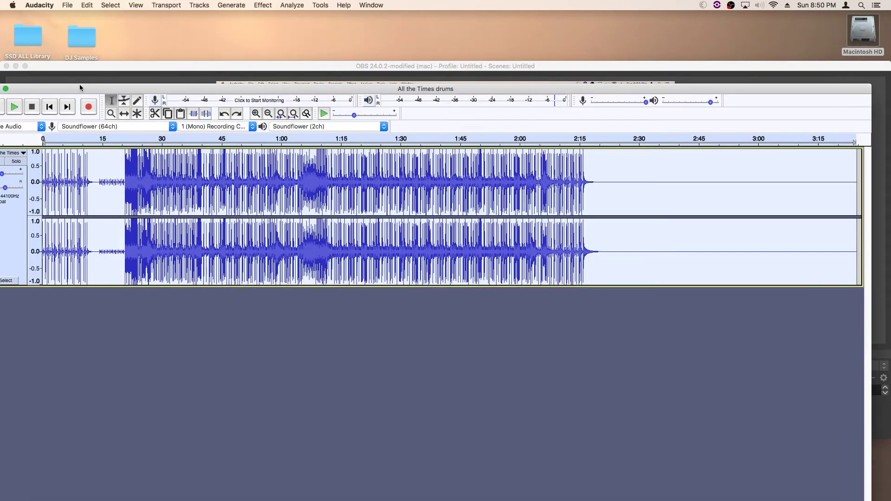
Step: Maximize Audacity and enable the Drumforge: DF-XCITE plug-in in Manage Plug-ins
left_click(5, 89)
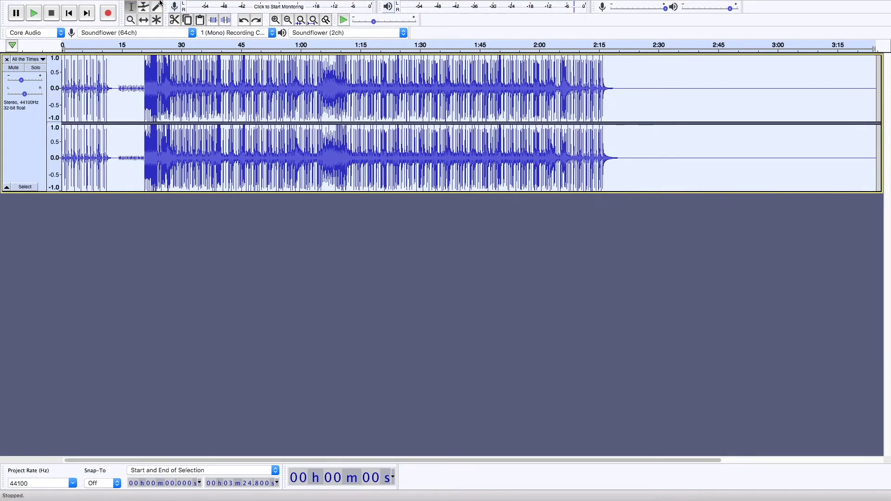
left_click(262, 5)
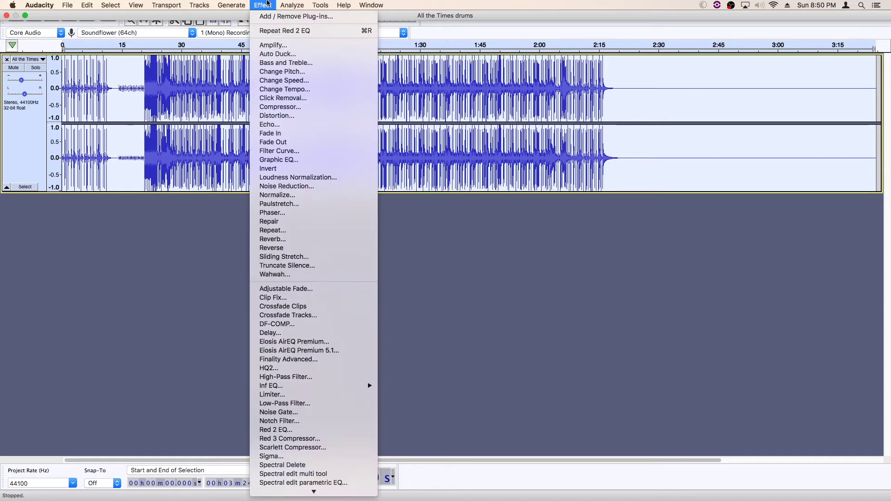
left_click(270, 21)
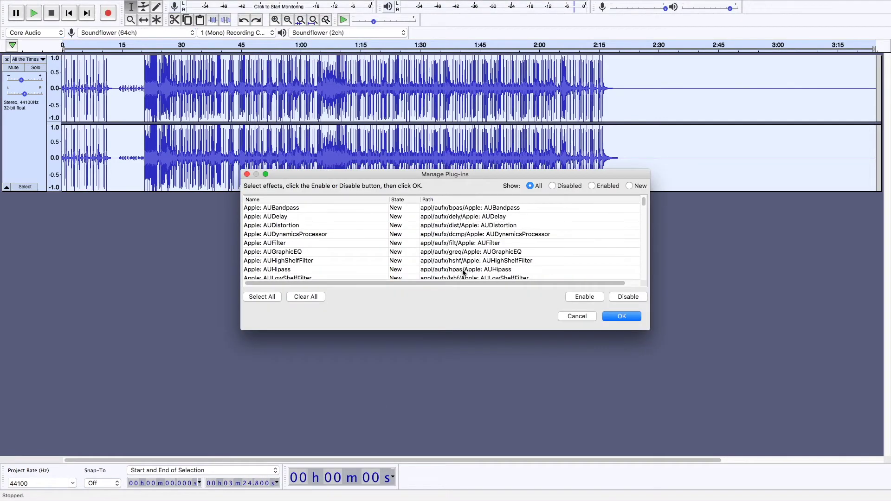
scroll(464, 245, "down", 8)
scroll(468, 262, "down", 15)
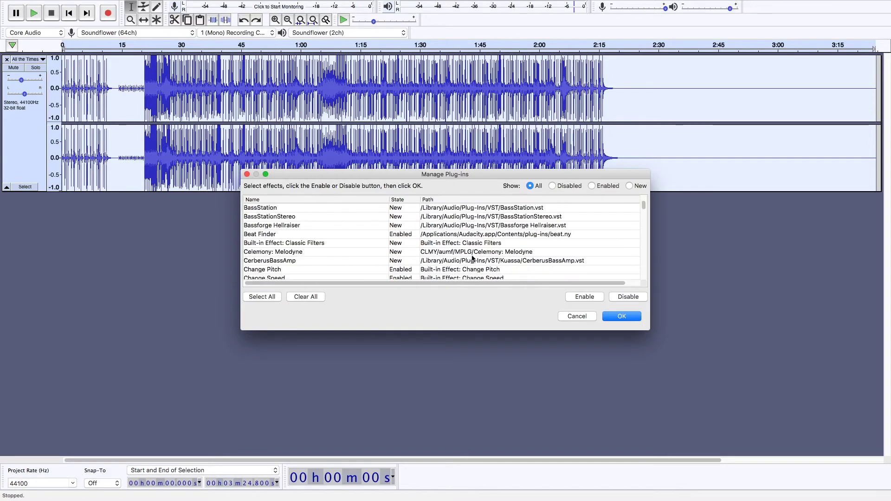
scroll(472, 258, "down", 5)
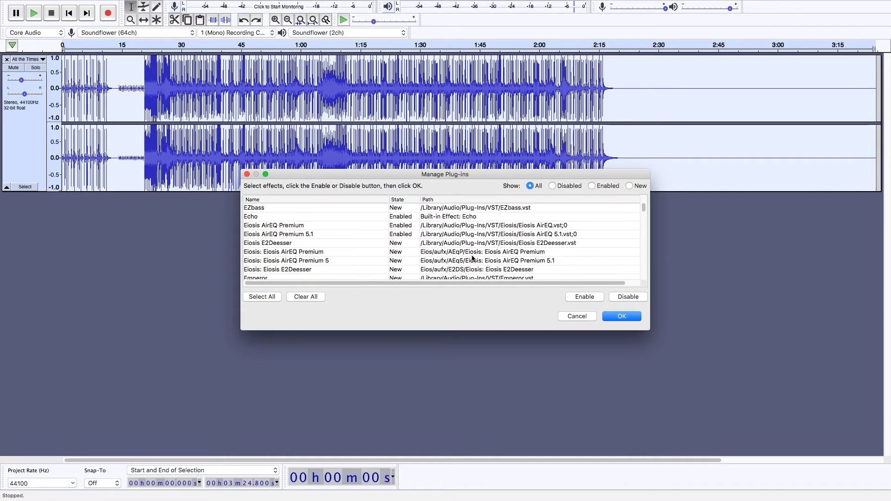
scroll(473, 258, "up", 2)
scroll(456, 250, "up", 1)
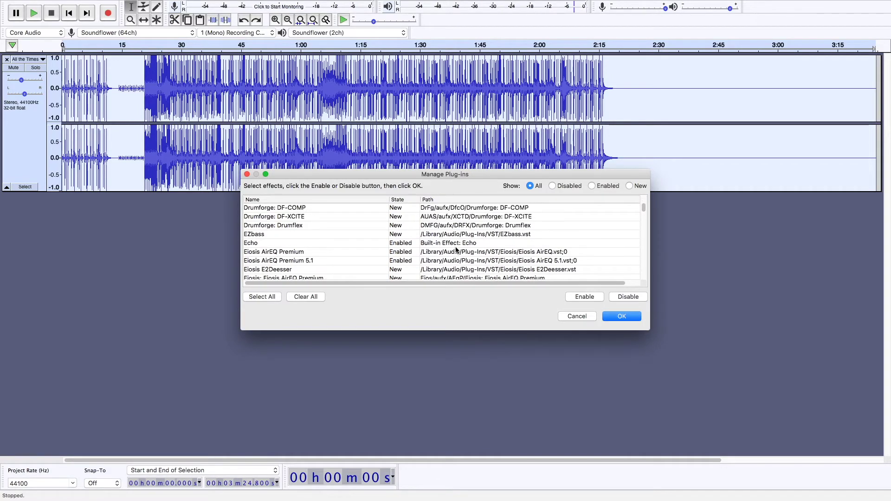
left_click(407, 216)
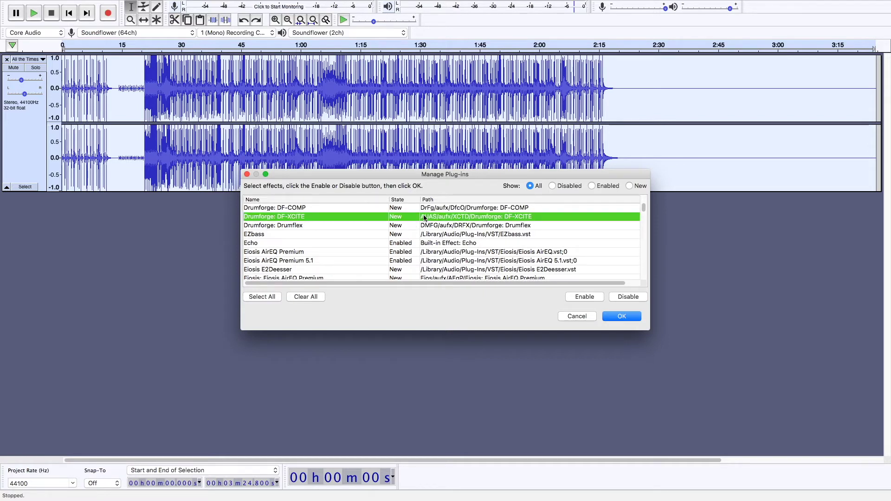
left_click(591, 297)
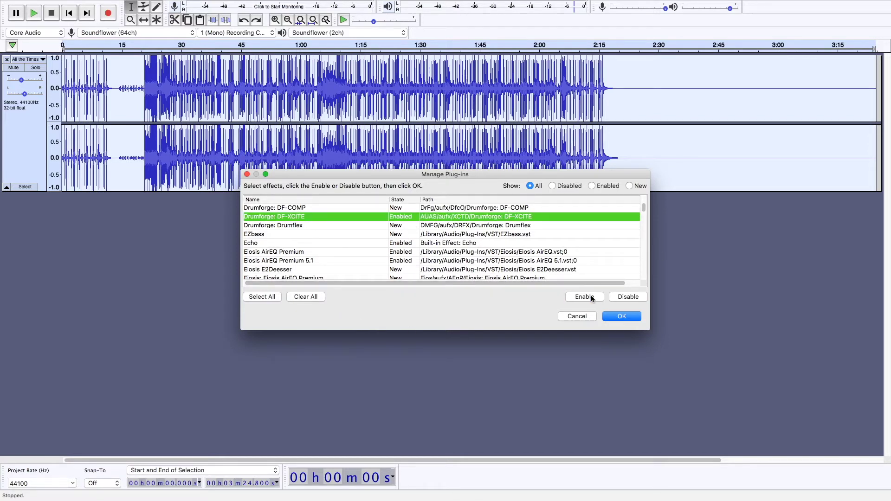
left_click(621, 316)
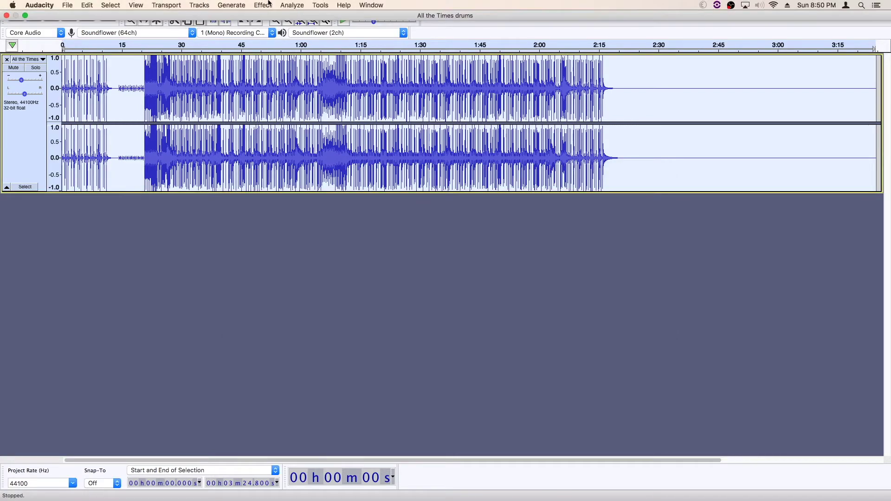
left_click(268, 3)
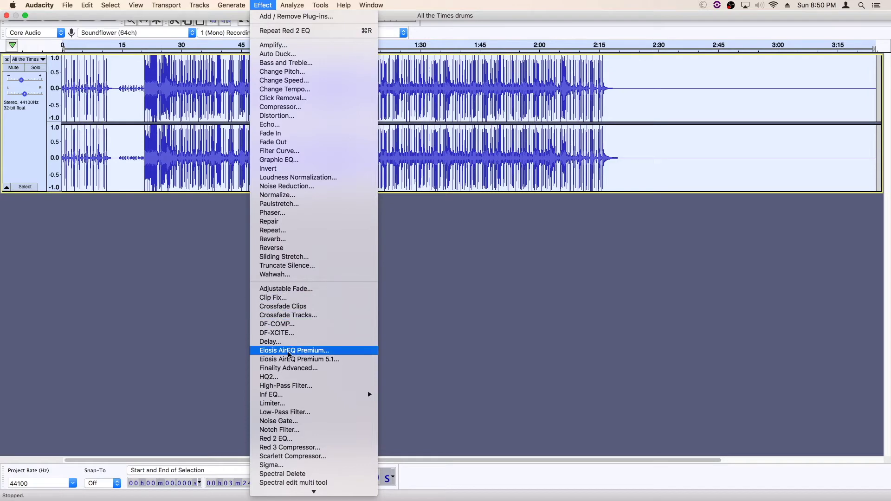
Step: Open DF-XCITE in Rock Kick mode and start the drums playing to preview
left_click(288, 333)
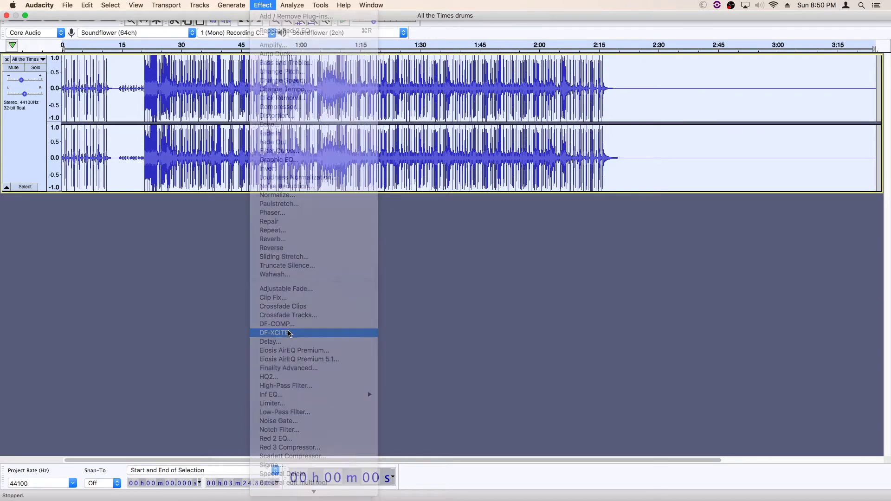
left_click(443, 236)
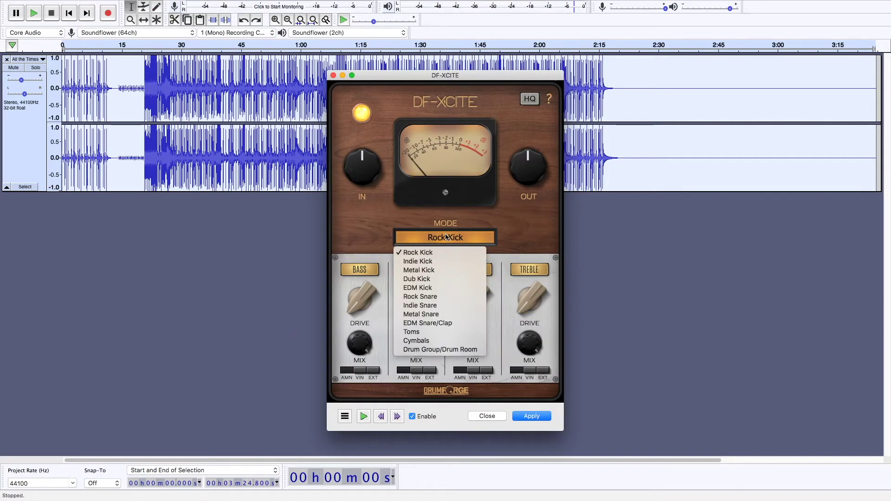
left_click(446, 237)
left_click(175, 45)
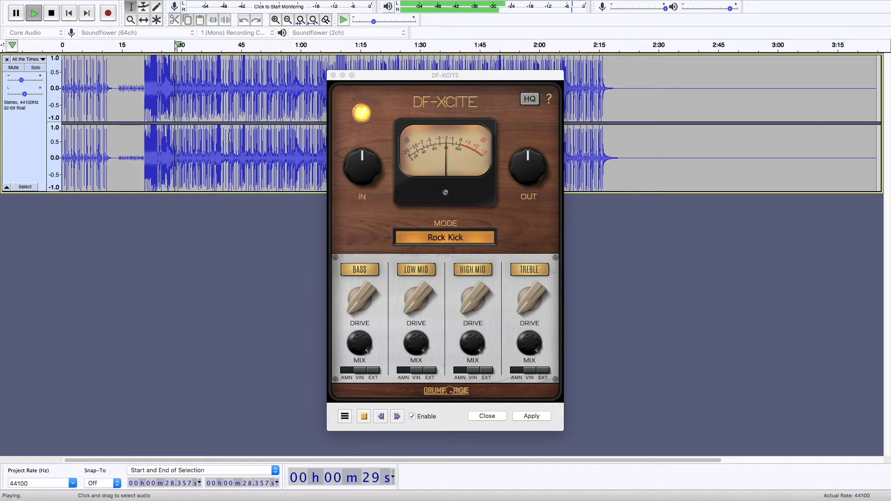
Step: Set drive to Bass 6, Low Mid 7, High Mid 5, Treble 1, raising Low Mid mix
left_click_drag(423, 299, 417, 283)
left_click_drag(416, 344, 416, 335)
left_click_drag(471, 280, 468, 293)
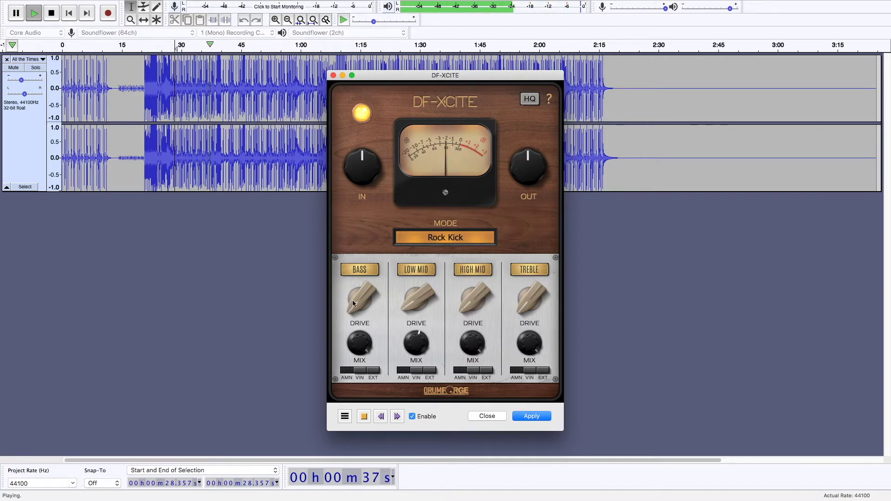
left_click_drag(354, 300, 361, 289)
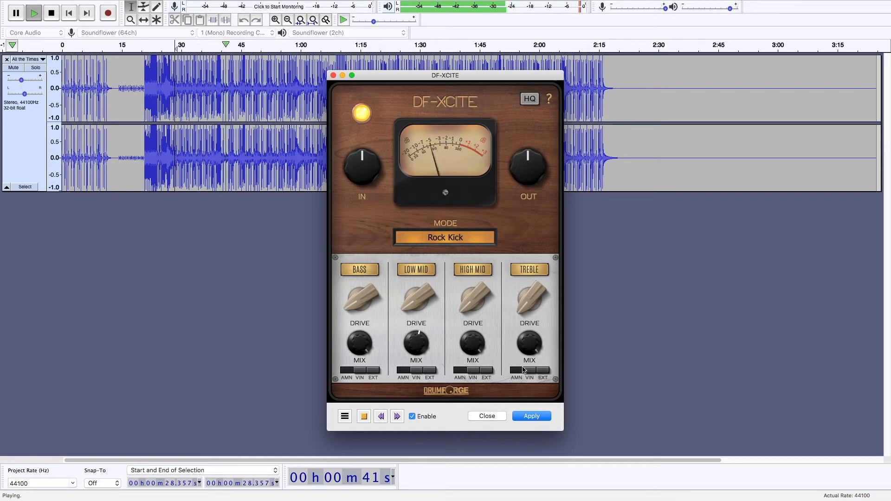
left_click_drag(528, 289, 521, 299)
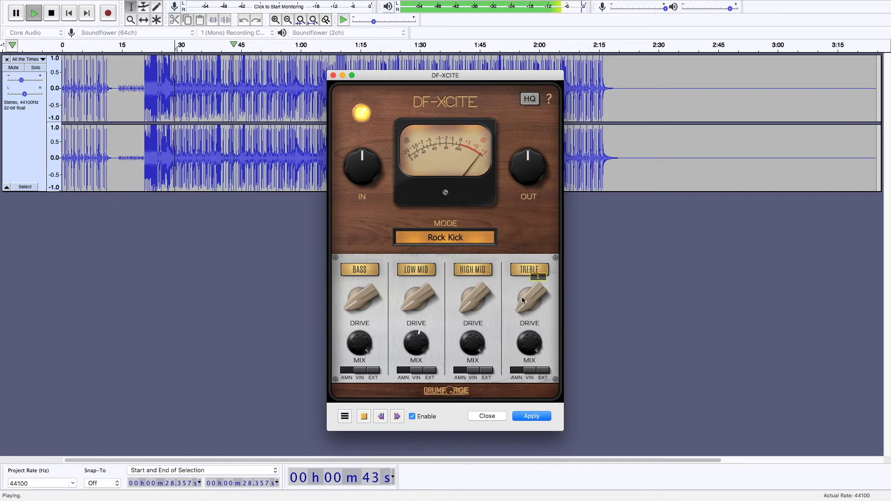
Step: Select the whole drum track, apply DF-XCITE to it, and close the effect window
left_click(532, 416)
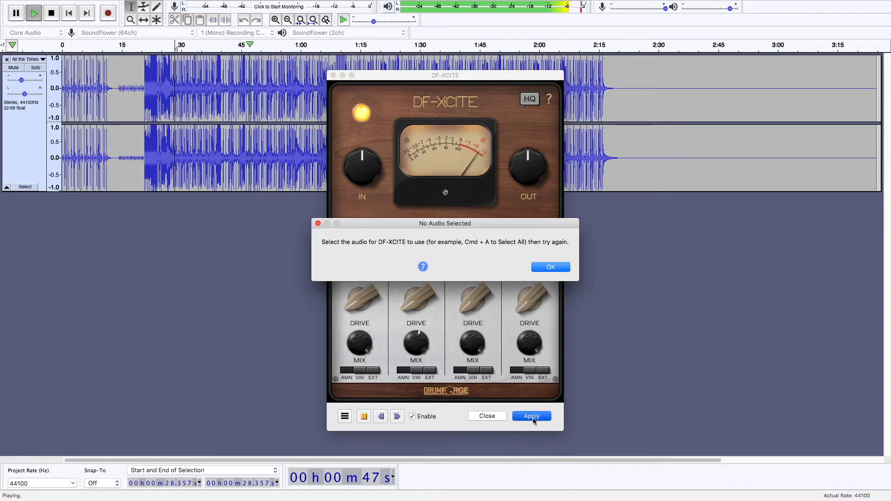
left_click(540, 268)
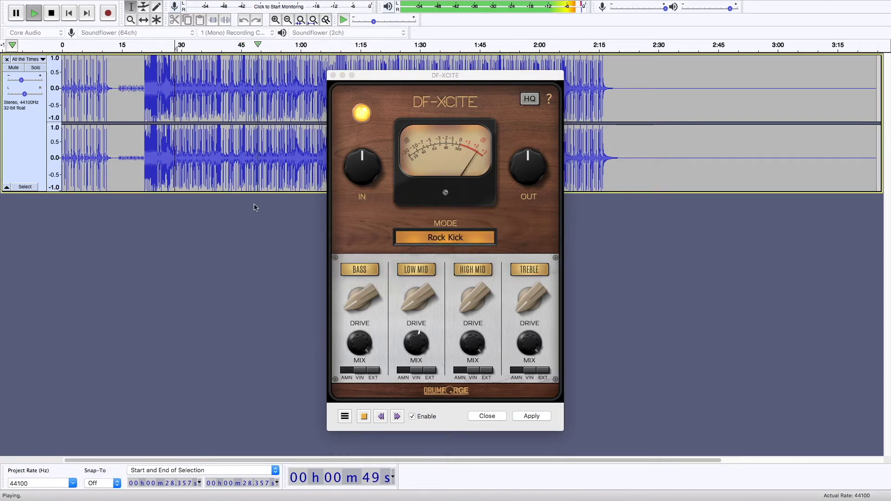
left_click(25, 187)
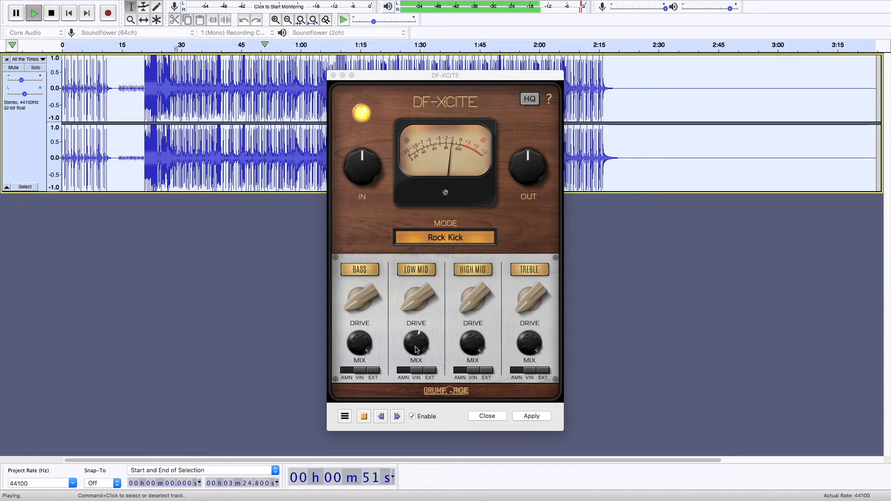
left_click(532, 416)
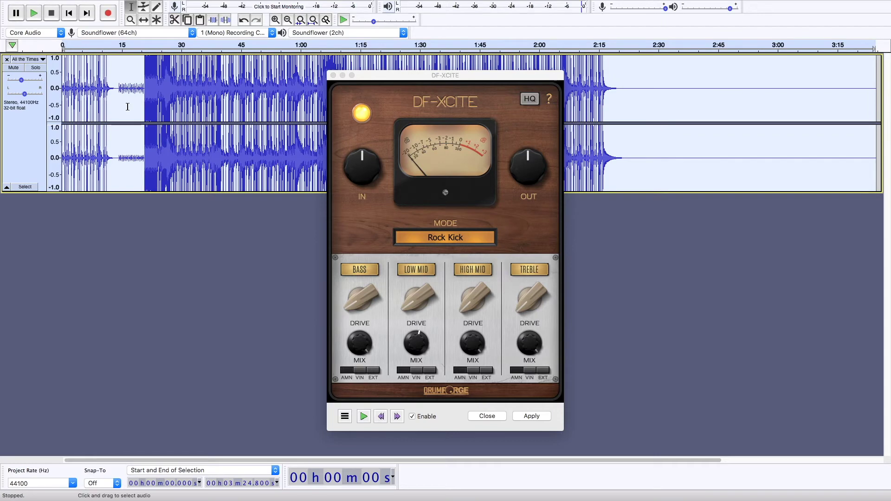
left_click(144, 103)
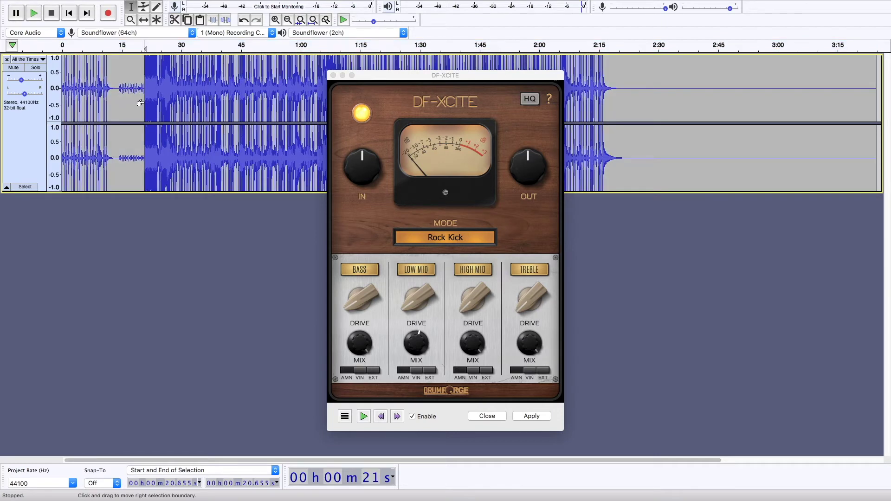
left_click(332, 75)
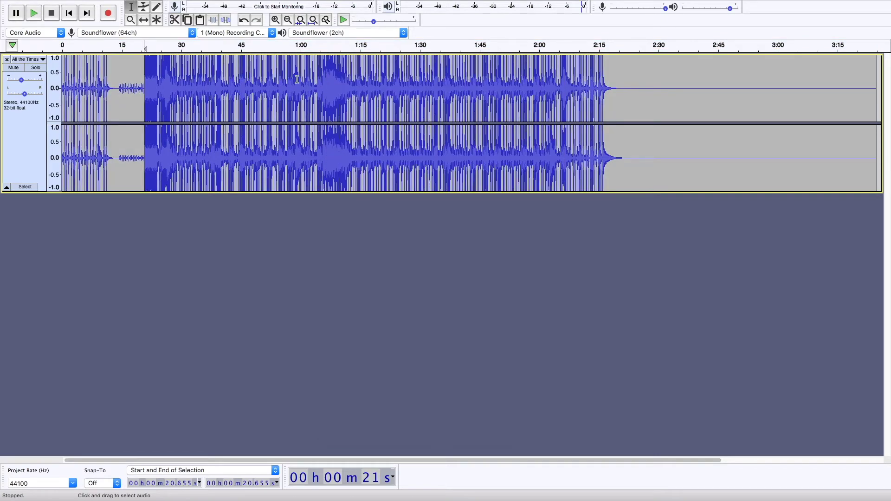
left_click(263, 5)
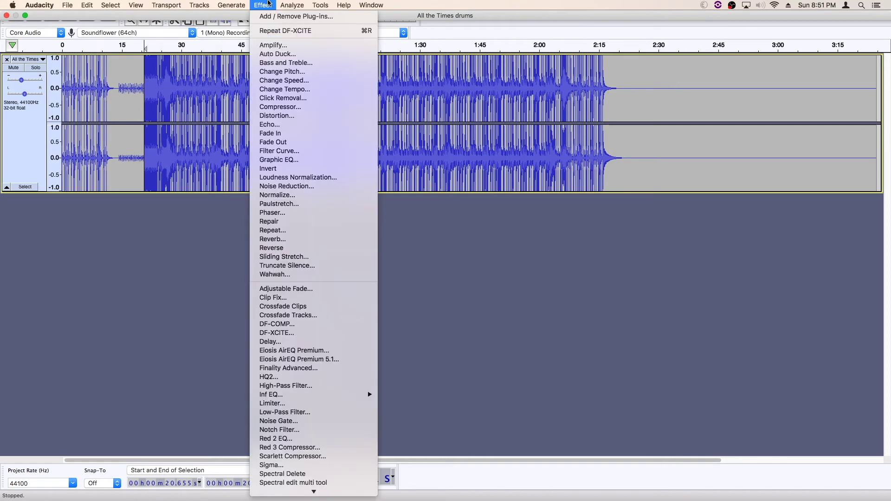
Step: Enable the Audio Assault: HQ2 plug-in in Manage Plug-ins
left_click(276, 18)
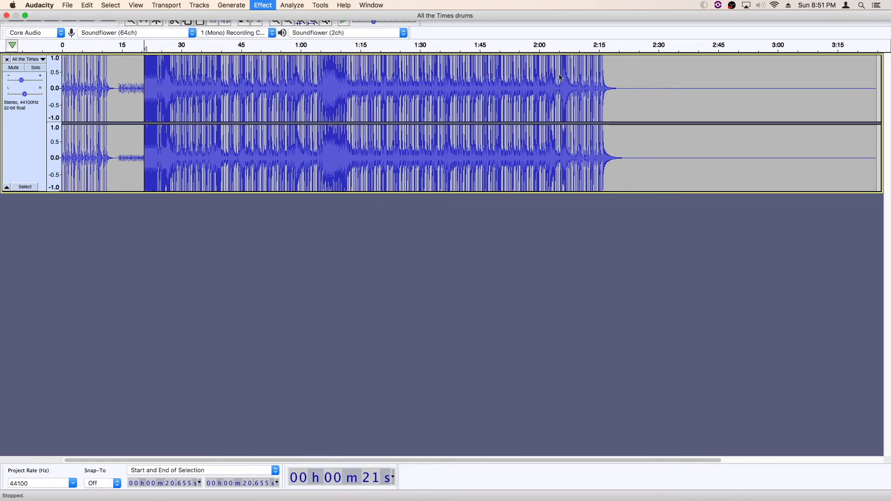
scroll(387, 251, "down", 3)
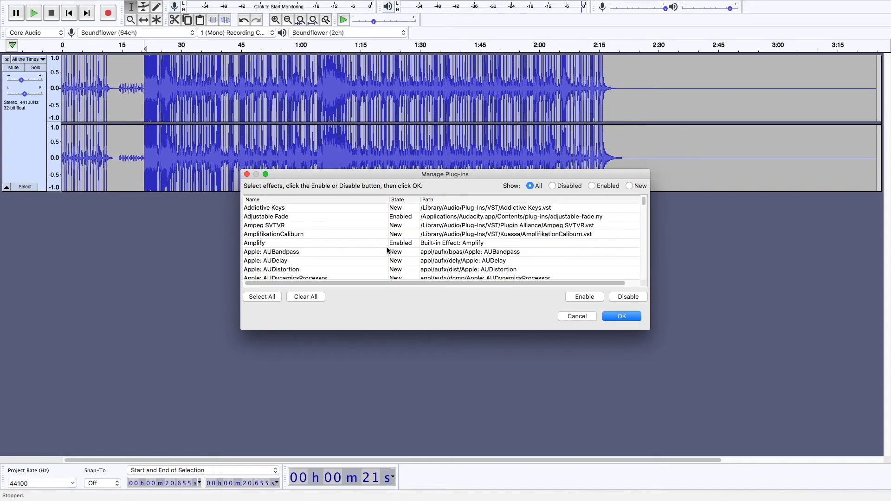
scroll(387, 251, "down", 10)
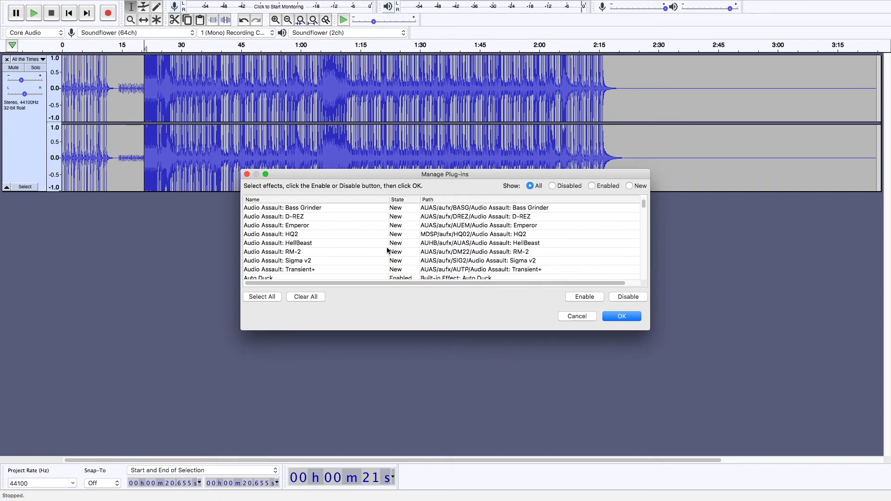
left_click(301, 235)
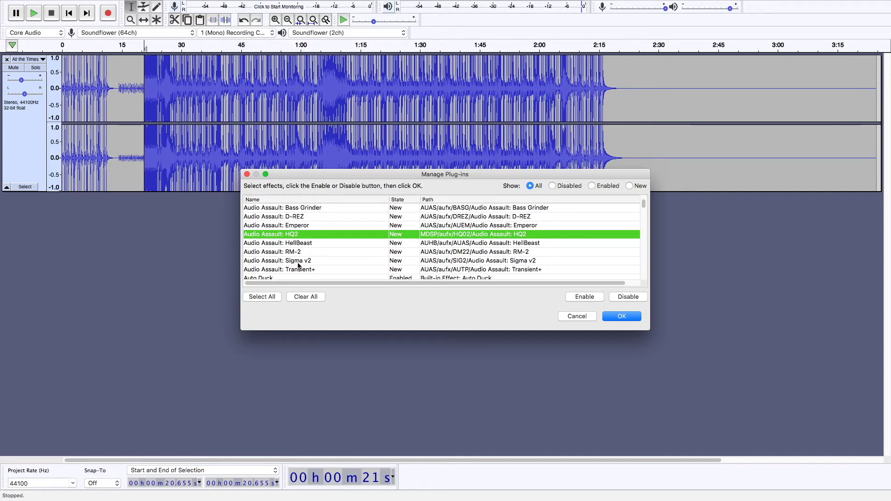
left_click(593, 298)
left_click(626, 318)
left_click(263, 4)
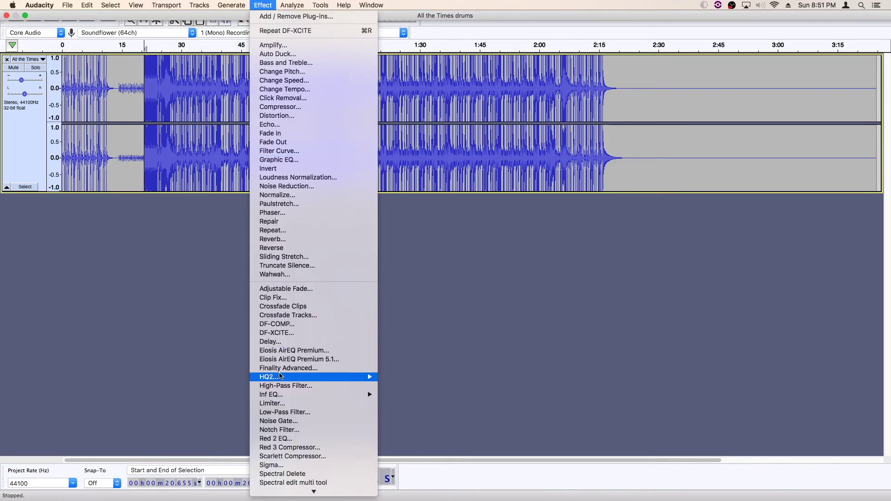
Step: Launch the VST version of HQ2 and check its preset menu without choosing one
mouse_move(281, 376)
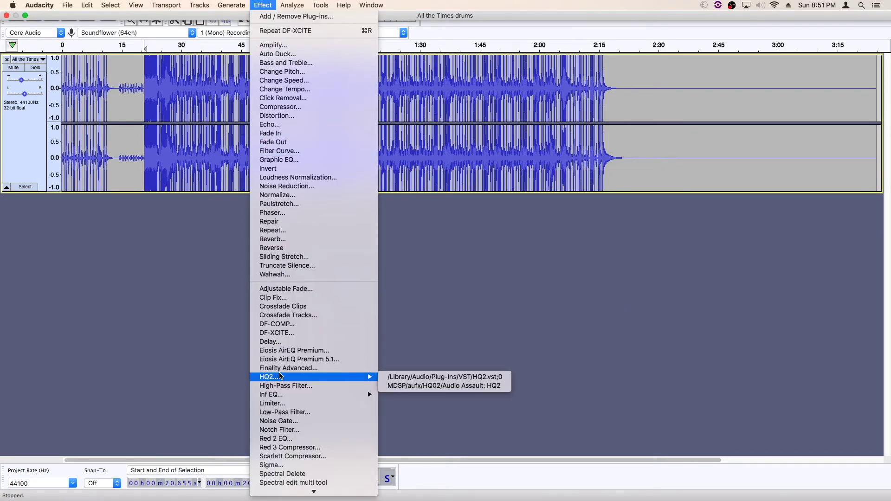
left_click(449, 377)
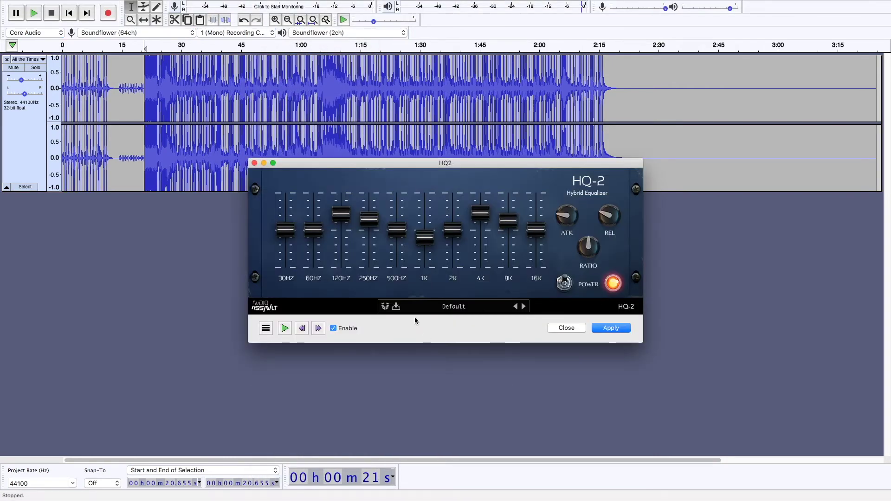
left_click(495, 308)
left_click(505, 298)
Step: Flatten the 120Hz, 250Hz, 1K and 4K EQ bands back to zero
left_click_drag(333, 225, 369, 228)
left_click_drag(424, 237, 425, 228)
left_click_drag(480, 212, 514, 233)
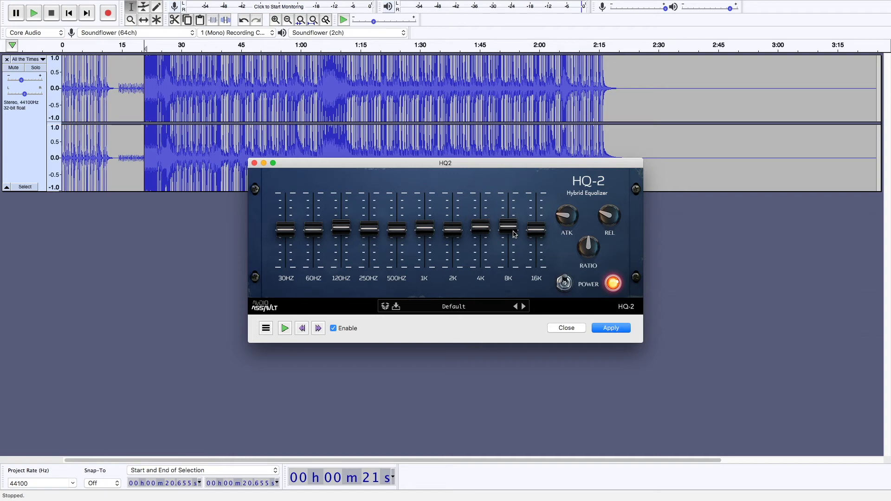
Step: Preview the drums from about 29 s, boosting 250Hz, 16K, 2K and 4K and shortening attack
left_click(177, 80)
key("space")
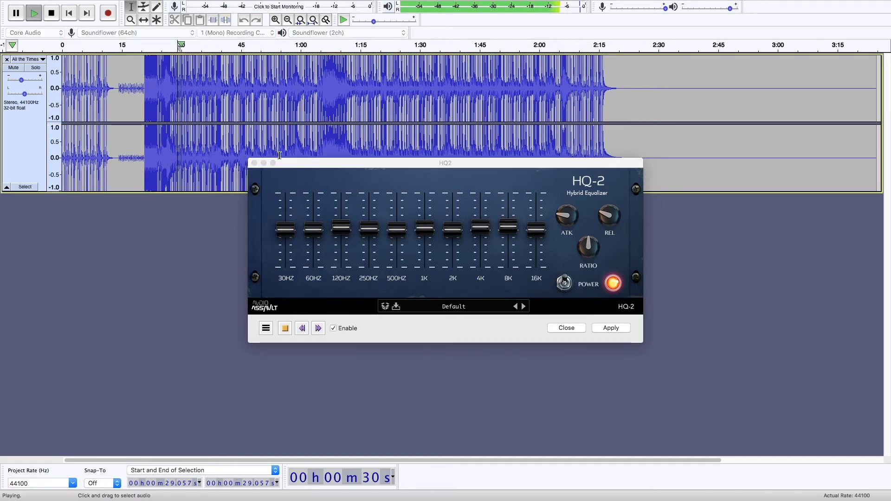
mouse_move(369, 229)
left_mouse_down()
mouse_move(369, 201)
mouse_move(369, 217)
mouse_move(342, 214)
mouse_move(371, 221)
left_mouse_up()
left_click_drag(535, 229, 535, 219)
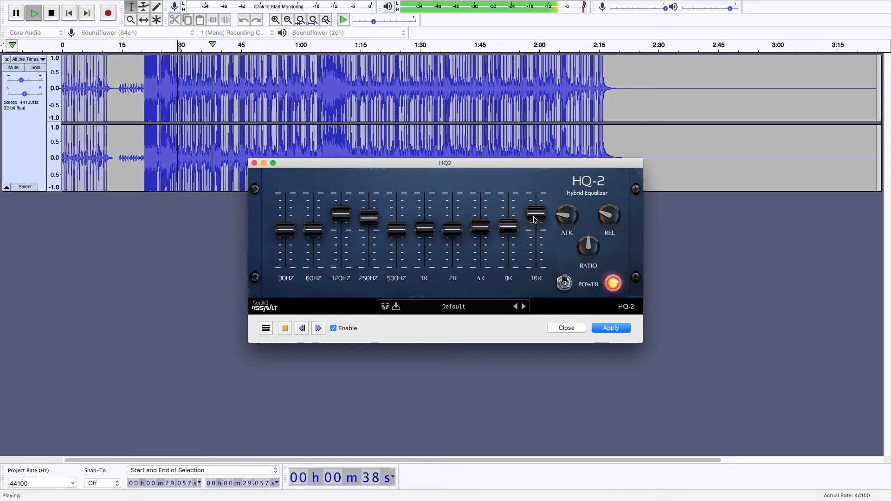
mouse_move(560, 223)
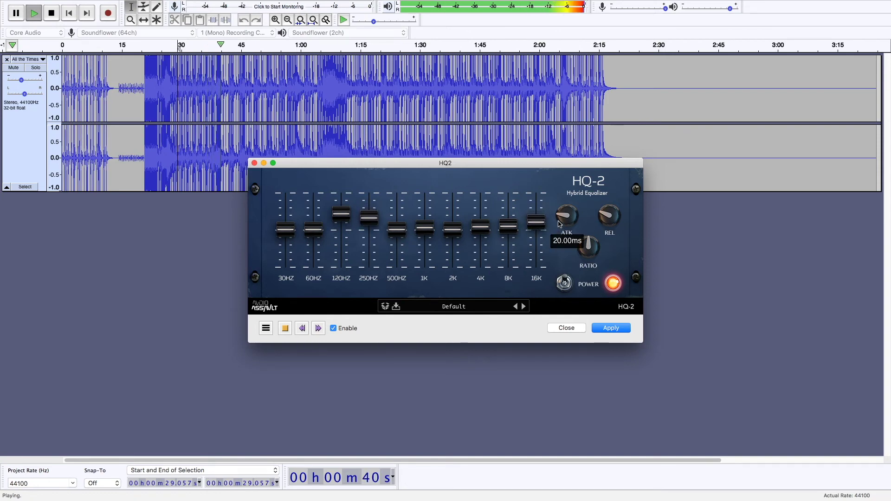
left_click_drag(608, 217, 564, 216)
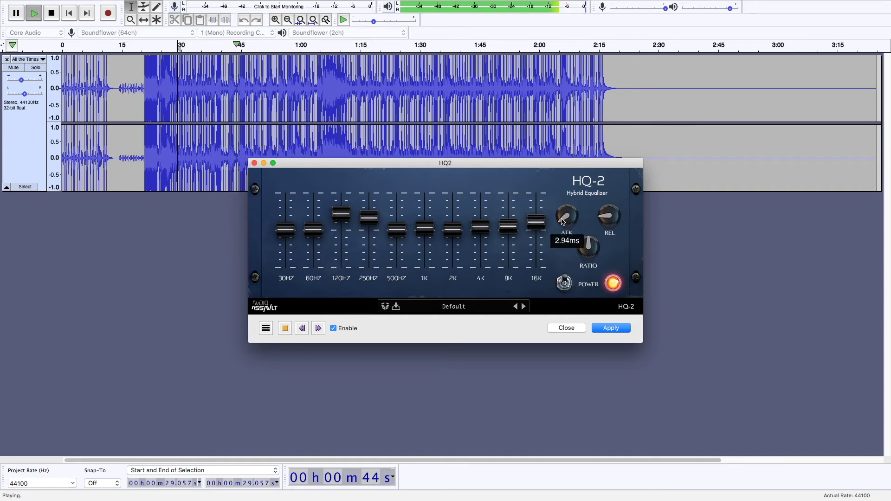
left_click_drag(442, 234, 452, 222)
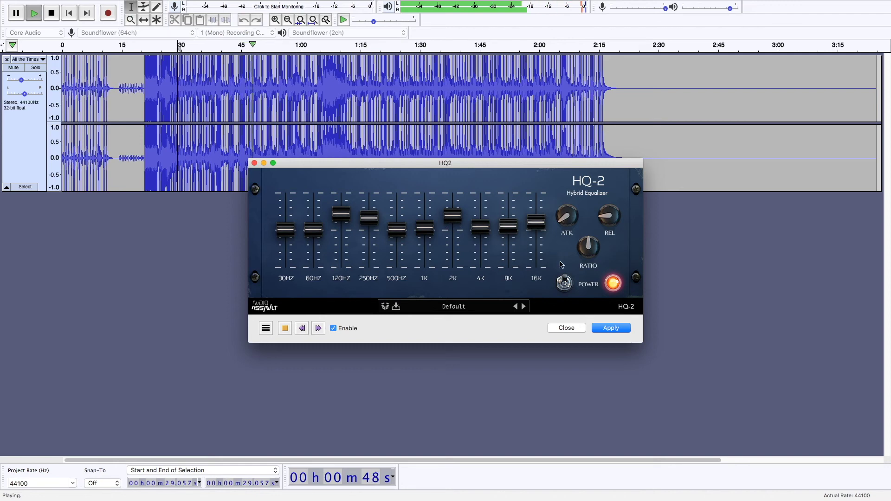
left_click_drag(481, 234, 482, 221)
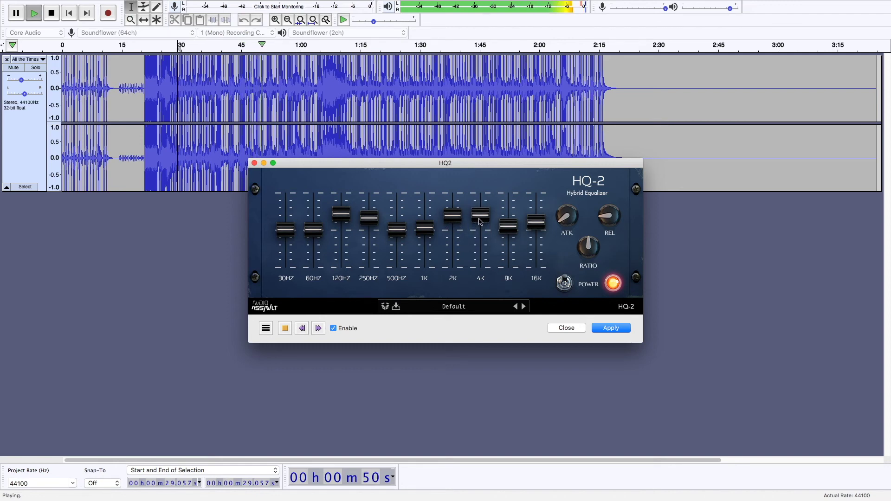
Step: Apply HQ-2, dismiss the no-audio-selected alert, and select the whole track
left_click(610, 328)
left_click(543, 267)
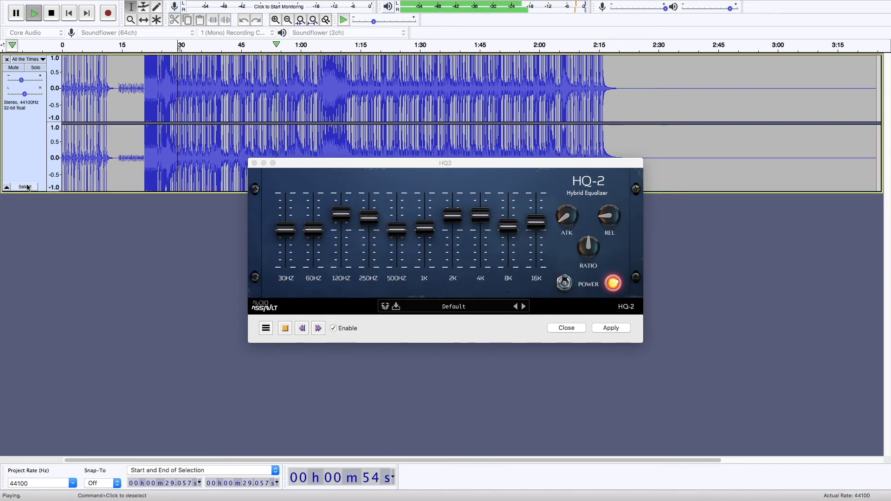
key("super+a")
Step: Apply the boosted HQ-2 EQ to the whole drum track, then browse the plug-in manager and cancel unchanged
left_click(610, 328)
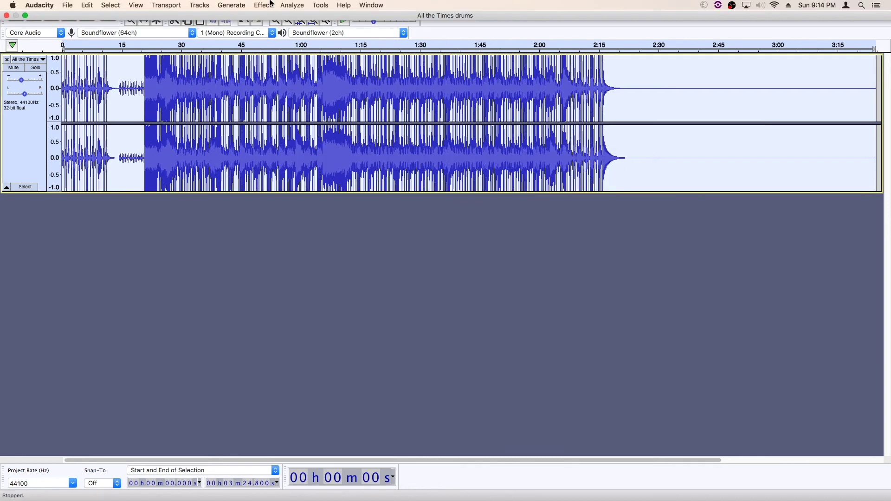
left_click(272, 4)
left_click(274, 18)
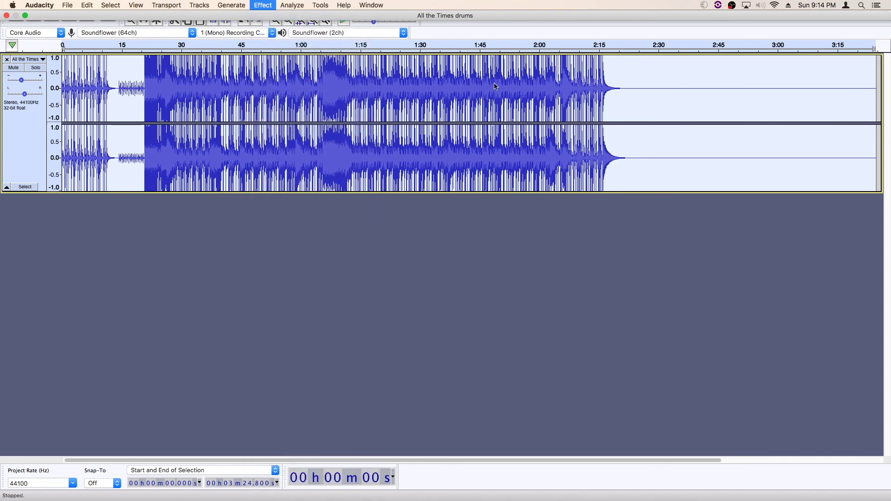
left_click(421, 243)
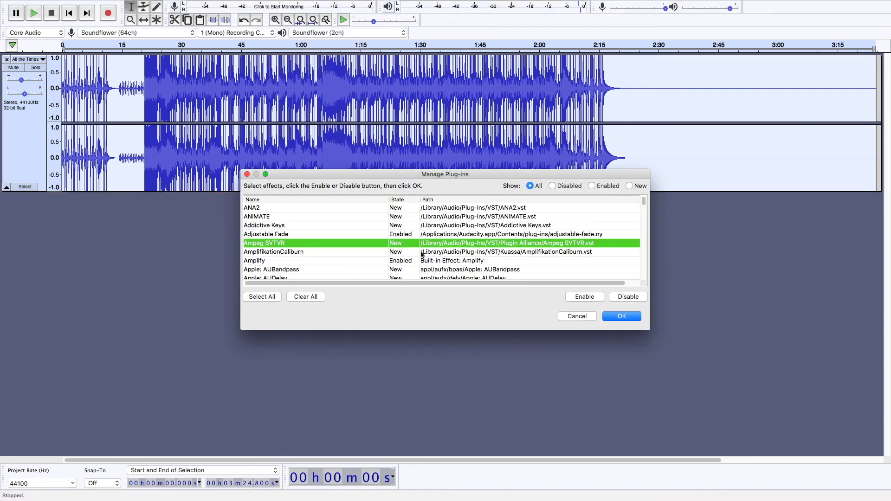
left_click(413, 260)
left_click(573, 317)
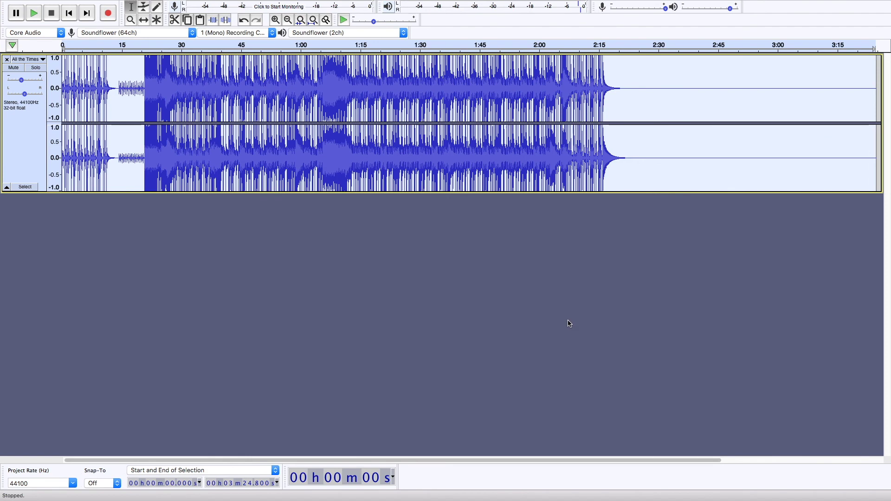
left_click(263, 5)
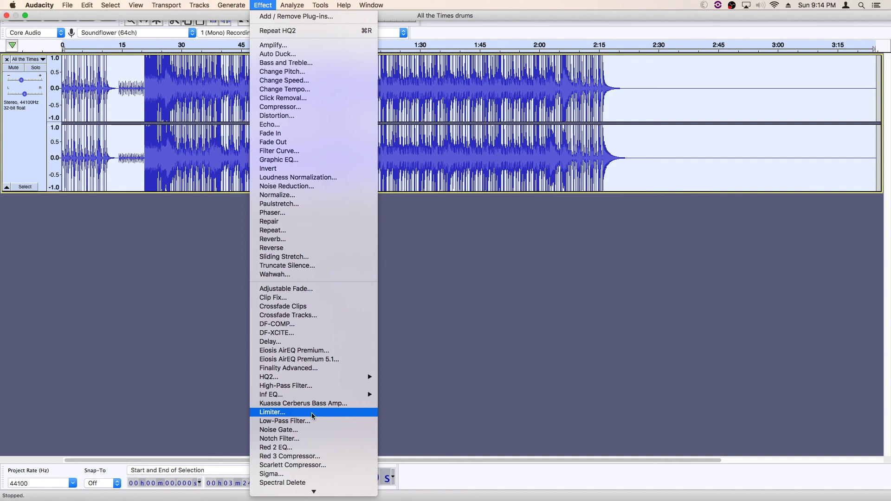
left_click(198, 318)
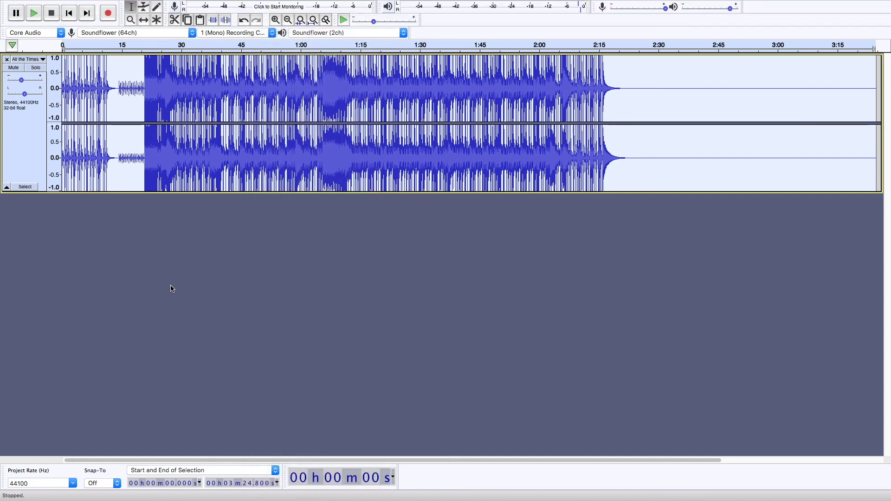